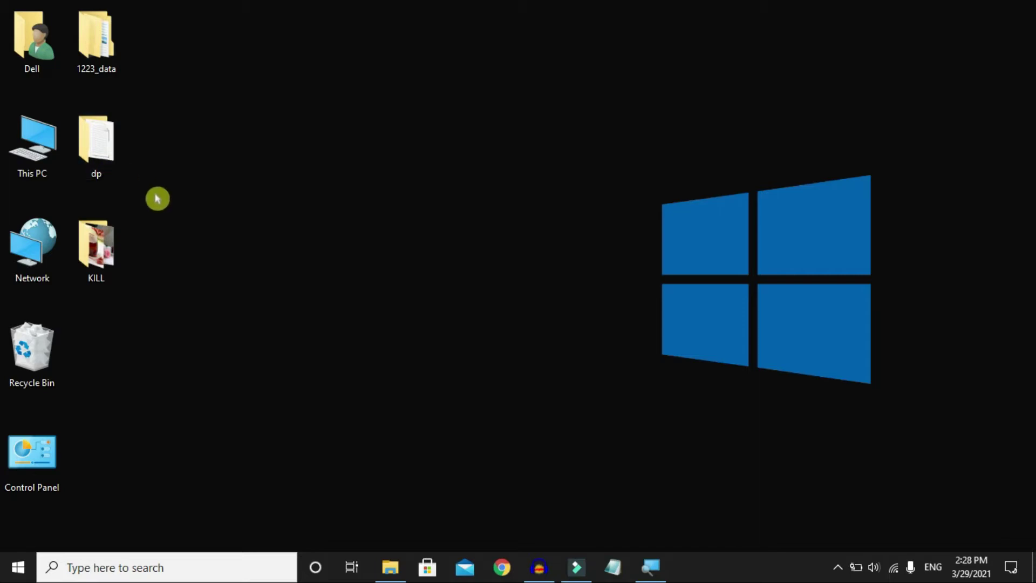
Open the properties of the dp folder on the desktop for review, and close them without changes.
right_click(95, 154)
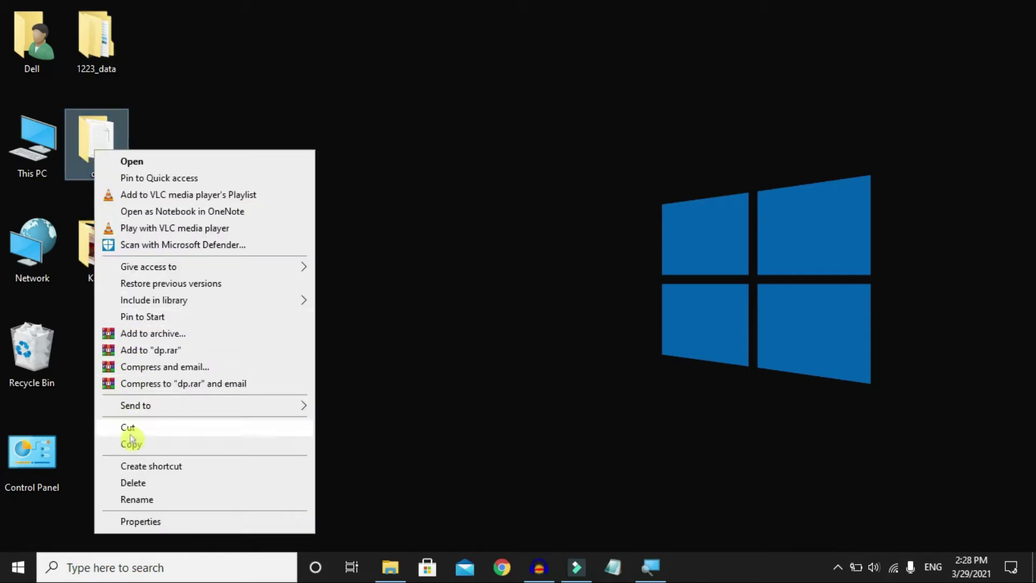
click(141, 523)
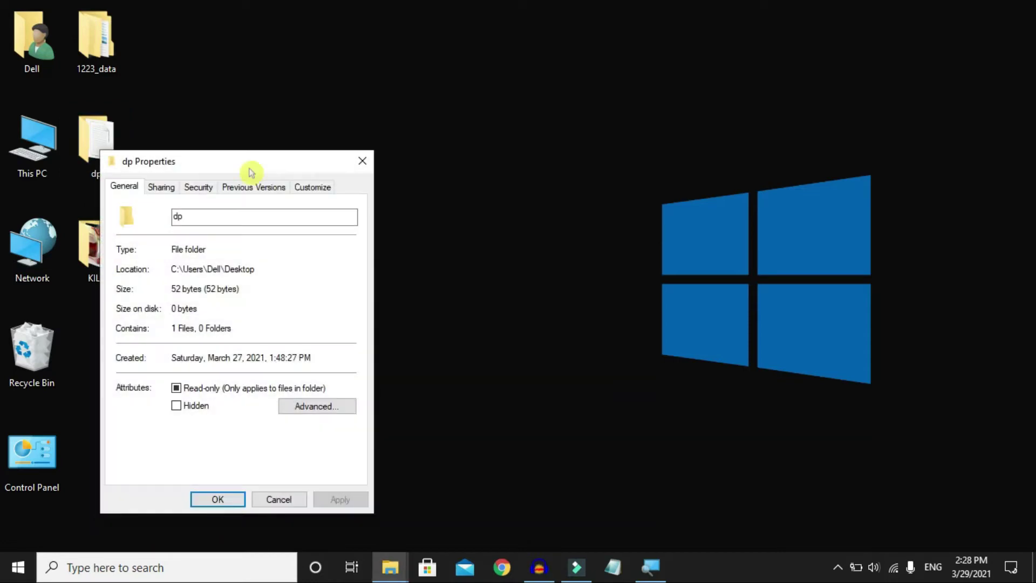
drag(253, 167, 405, 128)
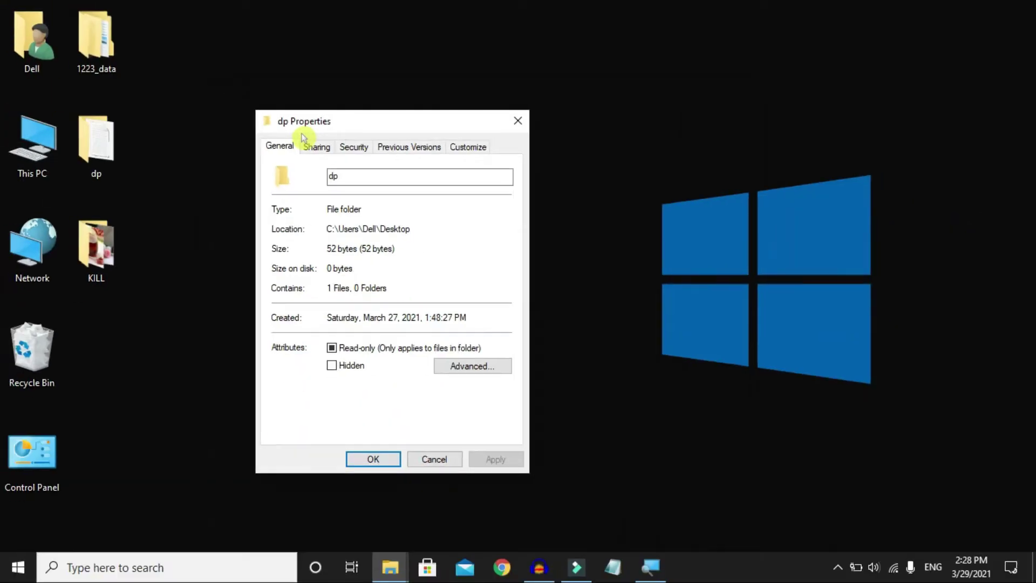
key(Escape)
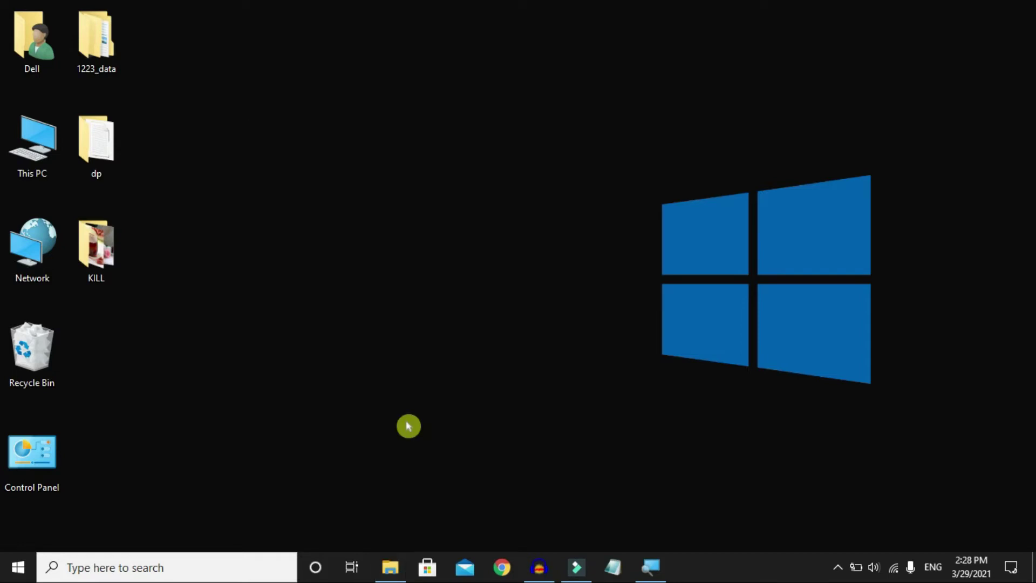
Review the properties of the KILL folder on the desktop and close them without changes.
click(97, 260)
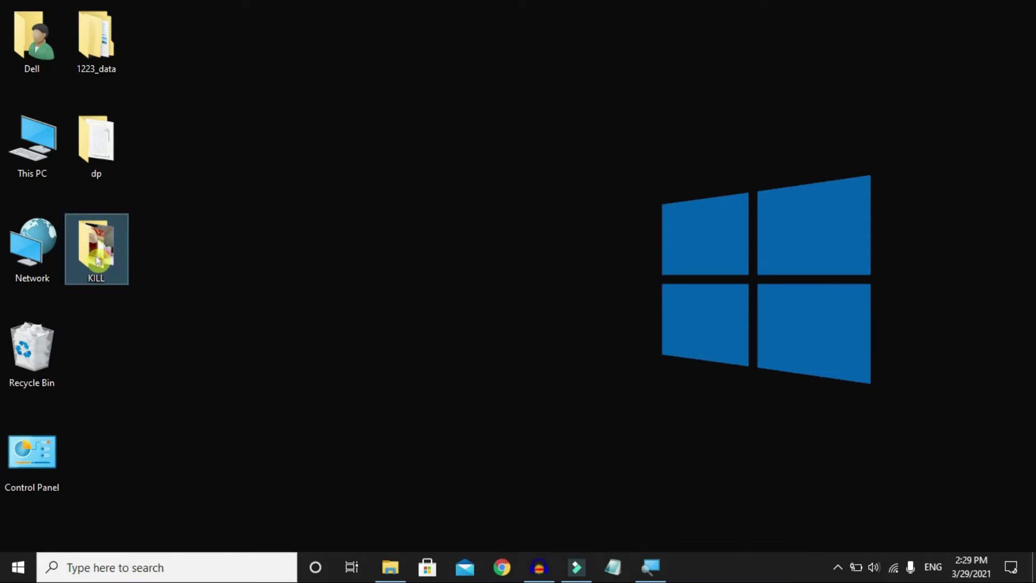
key(alt+Return)
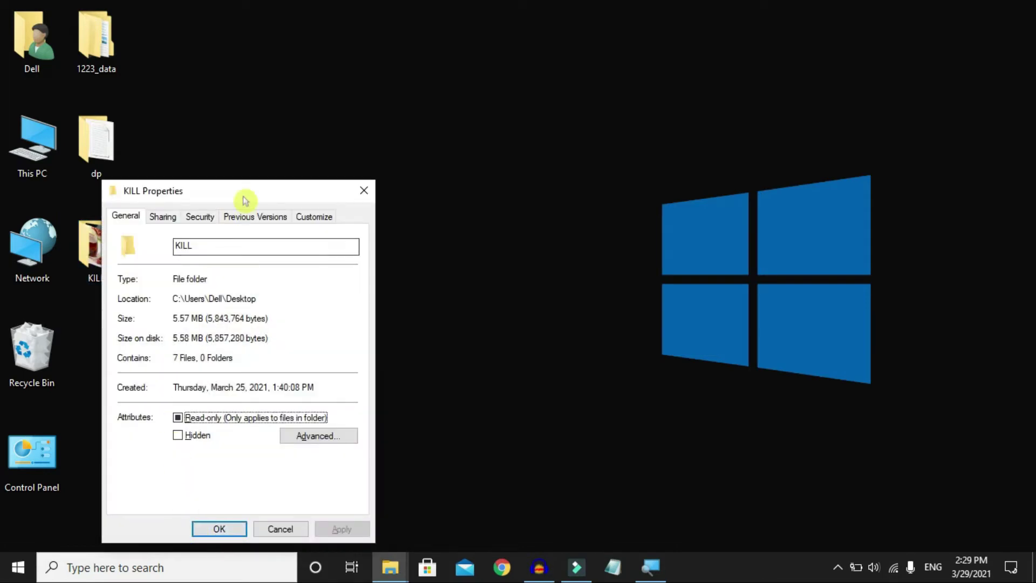
drag(247, 201, 482, 86)
click(571, 86)
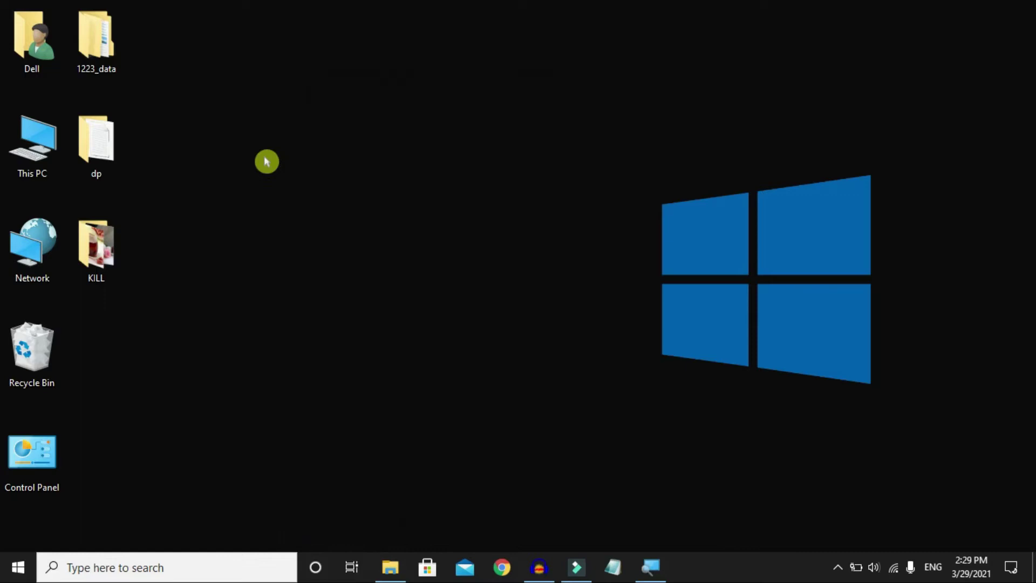
right_click(88, 248)
click(160, 540)
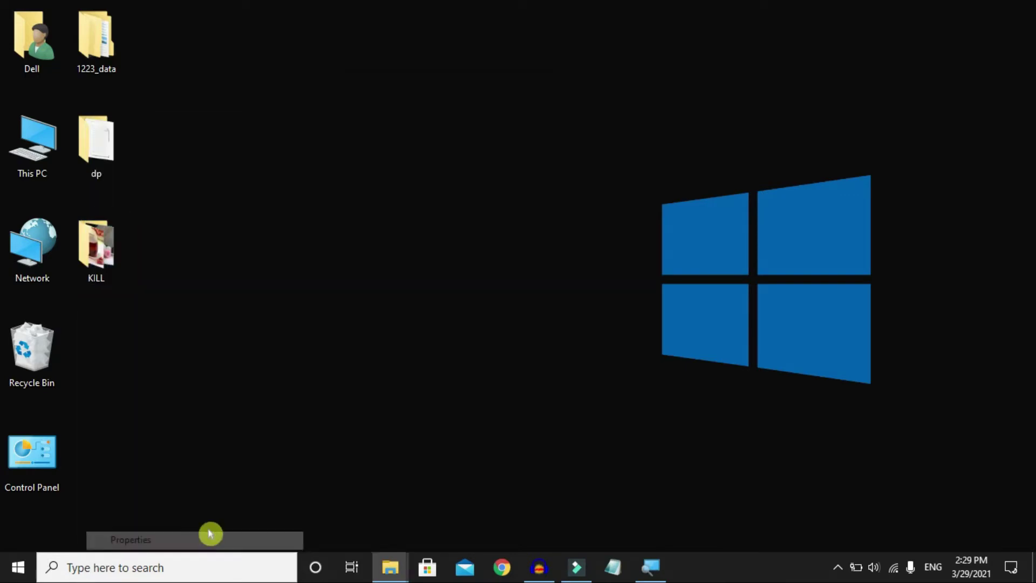
click(351, 192)
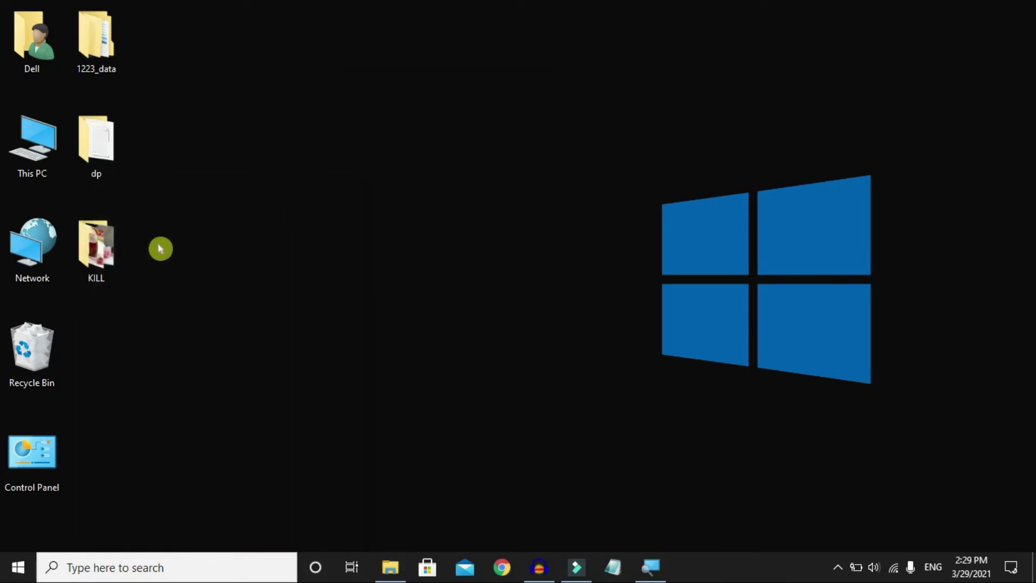
Turn on the Hidden attribute for the KILL folder on the desktop and confirm the attribute change.
right_click(99, 257)
click(160, 541)
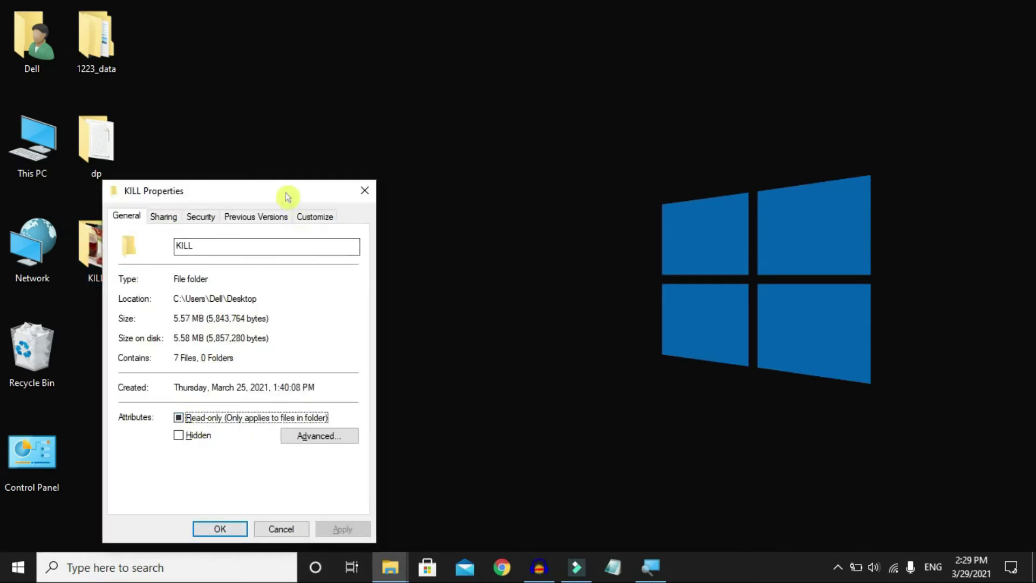
drag(287, 197, 402, 142)
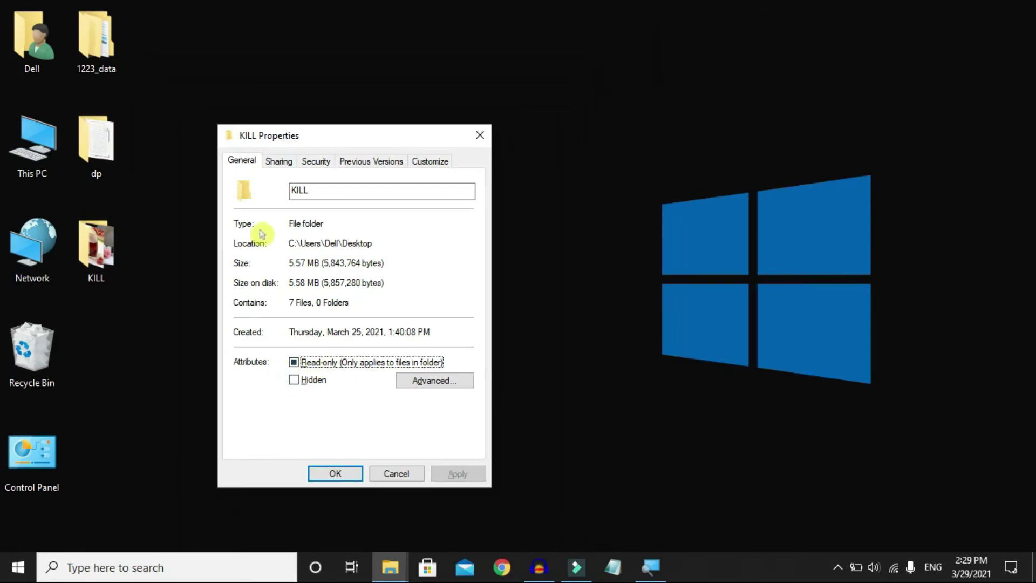
click(241, 160)
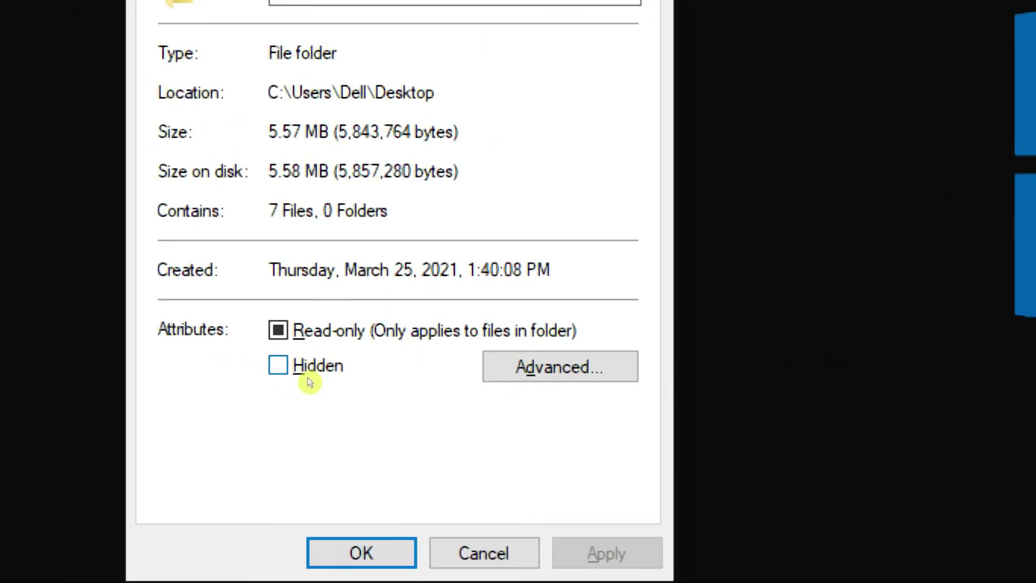
click(309, 378)
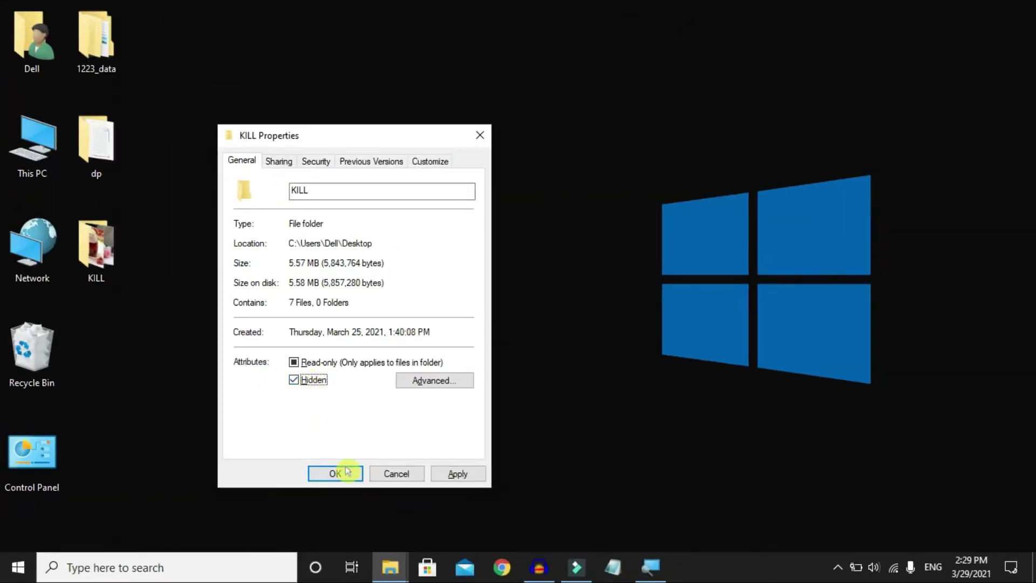
click(345, 472)
click(429, 328)
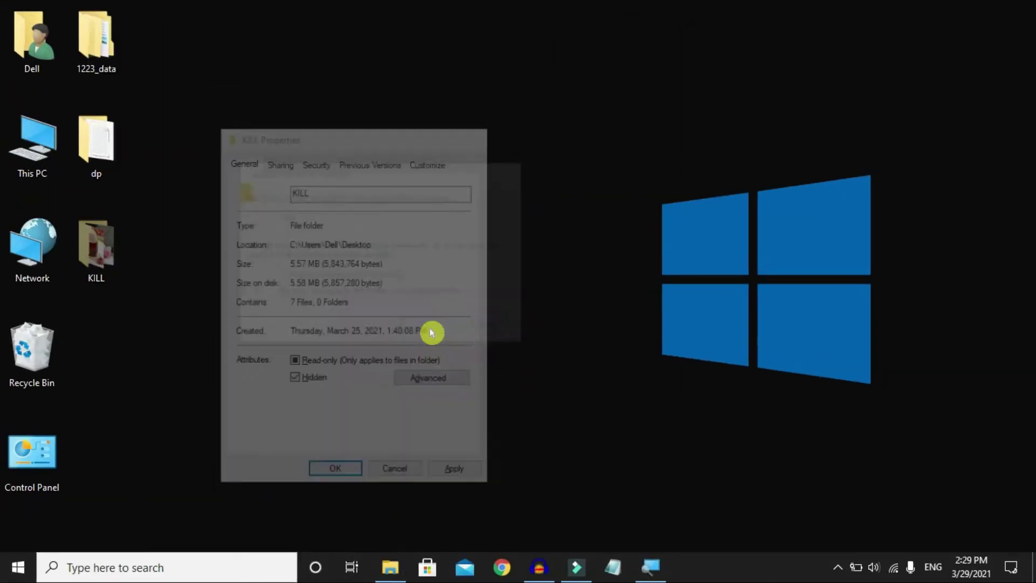
click(287, 305)
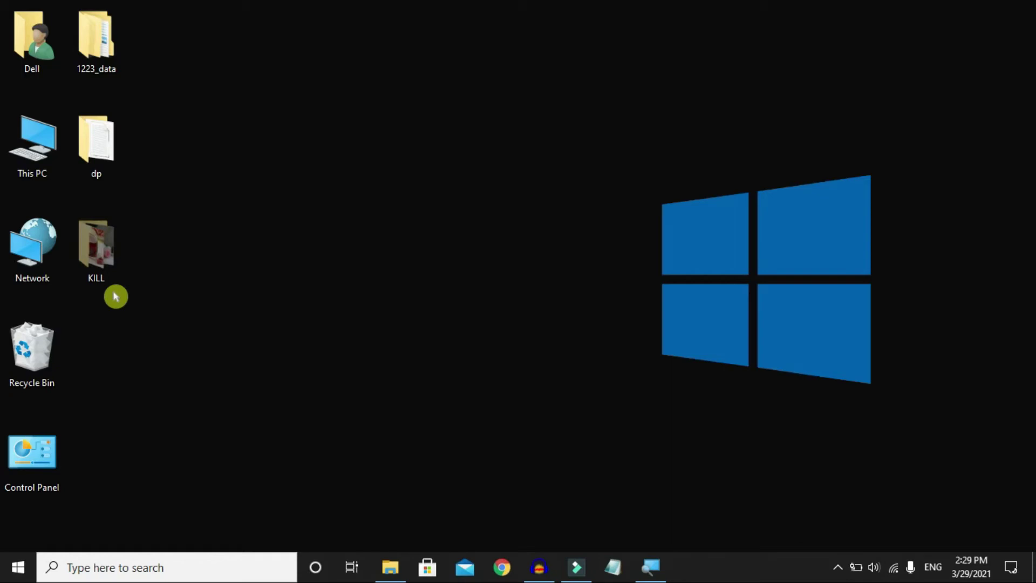
Set the folder options of This PC to "Don't show hidden files, folders, or drives" and minimize the window.
right_click(30, 151)
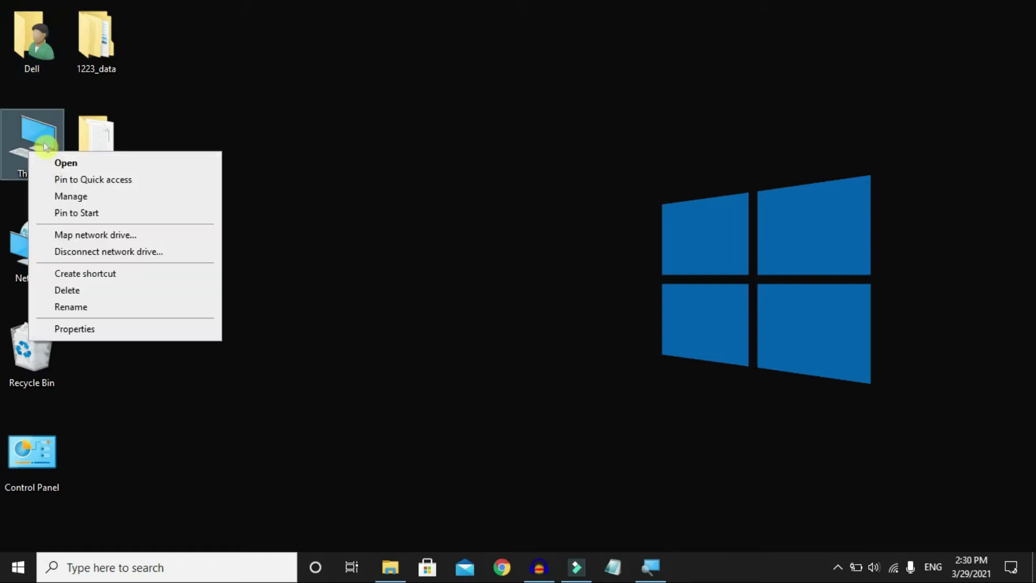
click(65, 163)
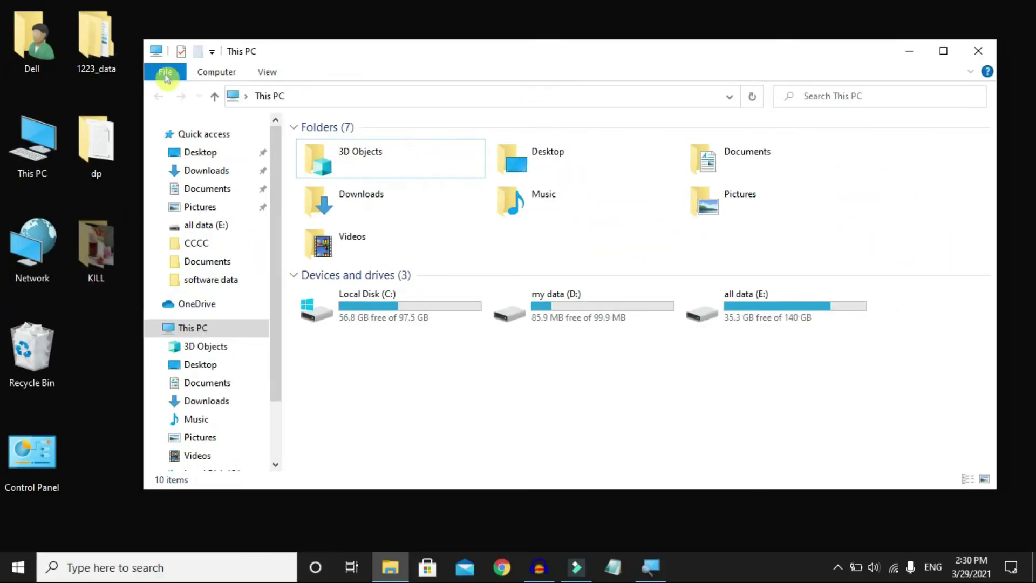
click(165, 70)
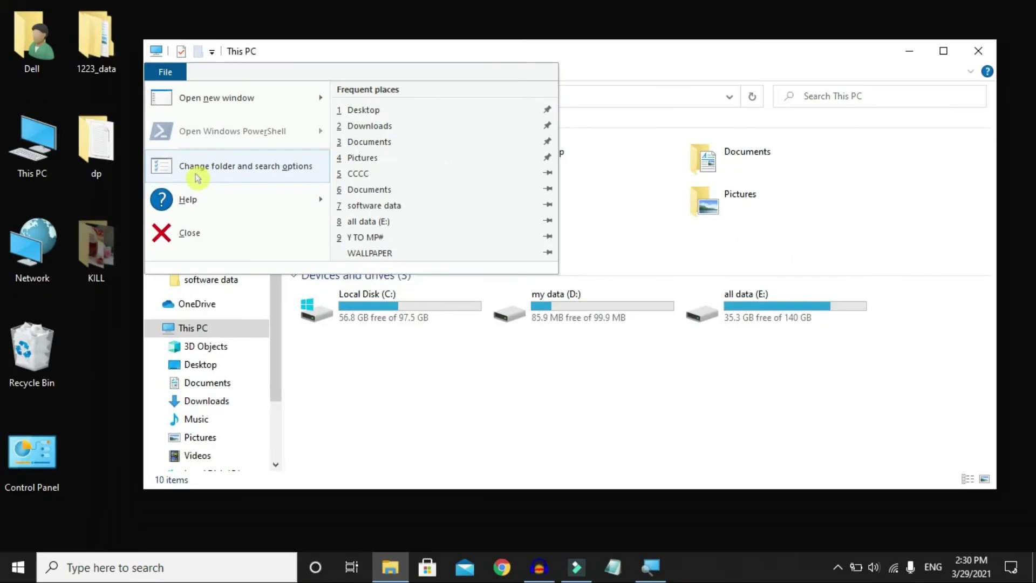
click(196, 173)
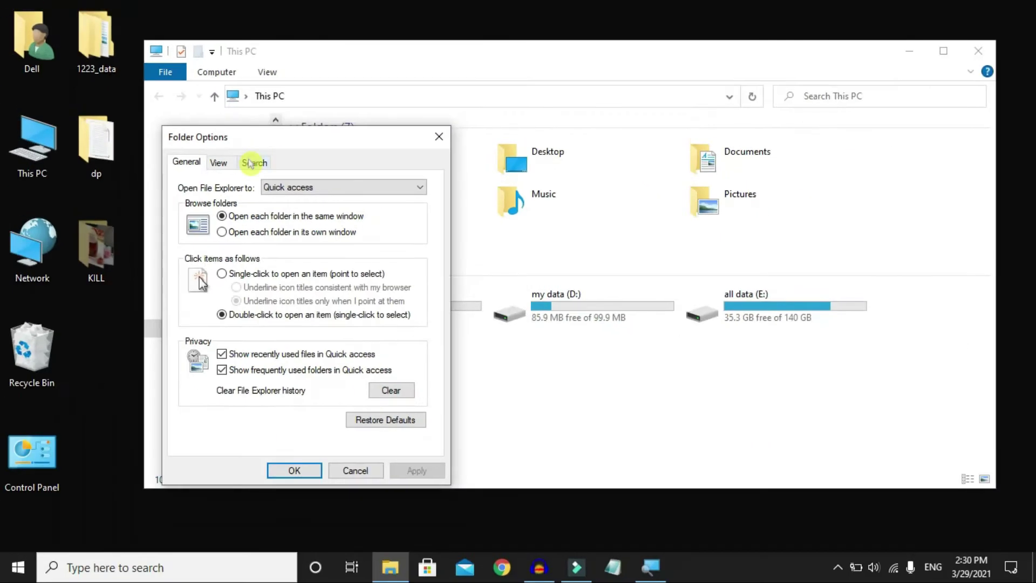
click(219, 163)
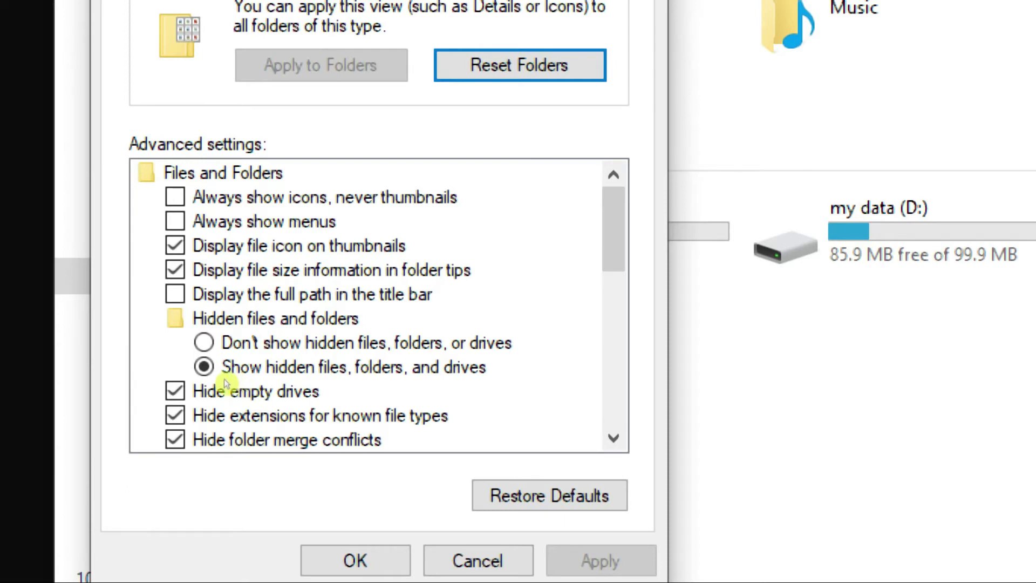
key(Up)
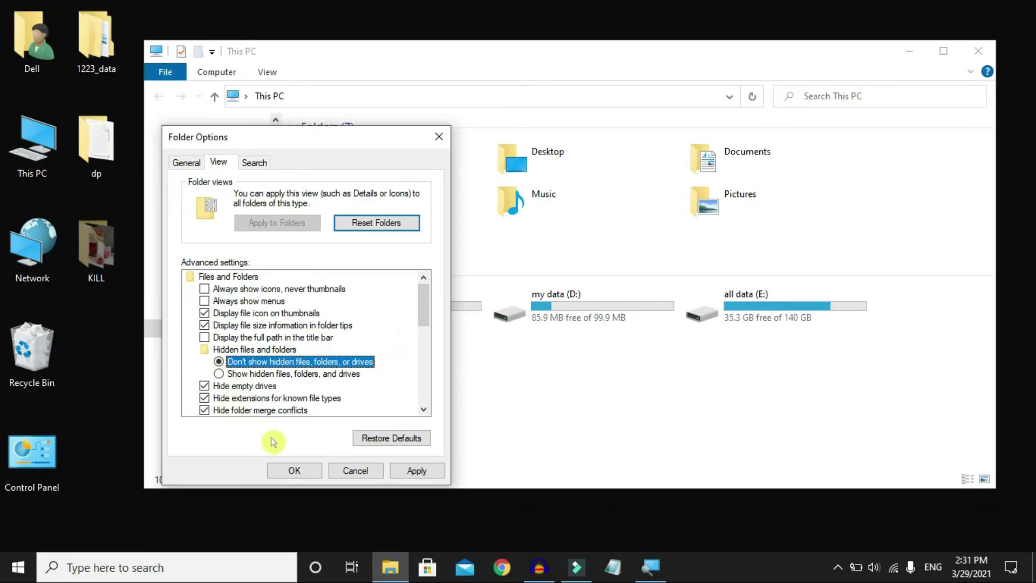
click(312, 470)
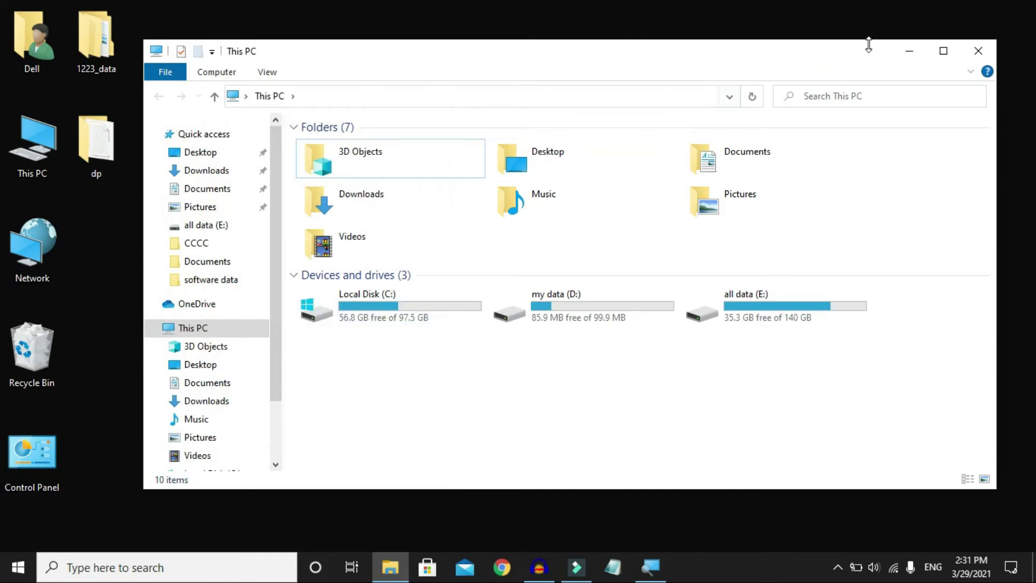
click(909, 50)
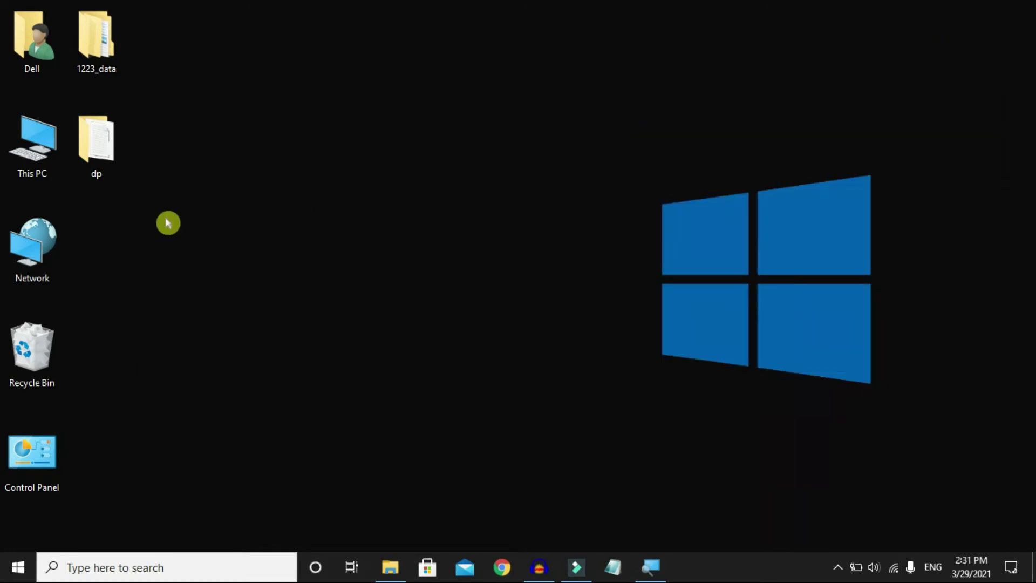
Set the folder options of This PC to "Show hidden files, folders, and drives" and close the window.
right_click(30, 161)
click(61, 172)
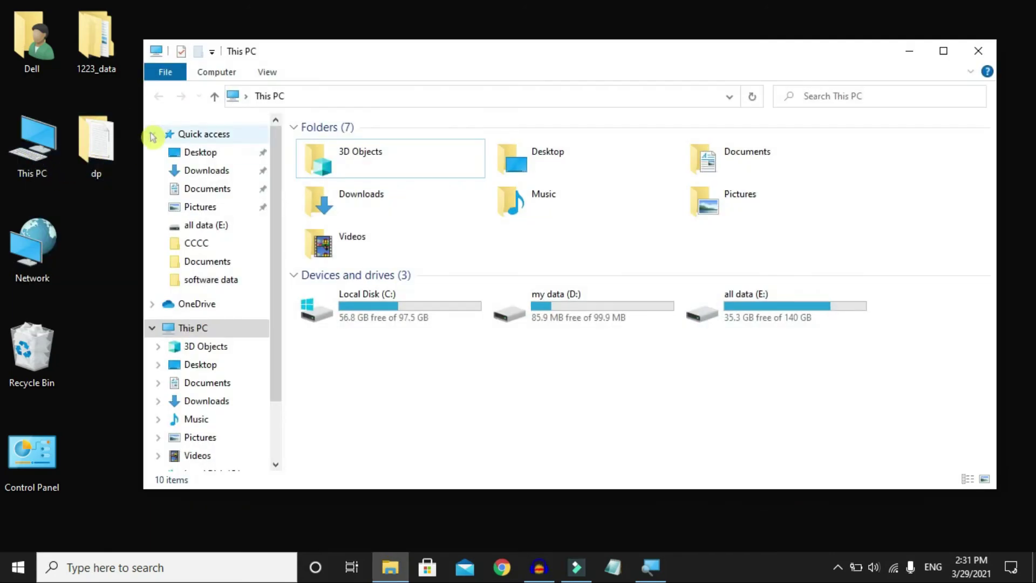
click(166, 71)
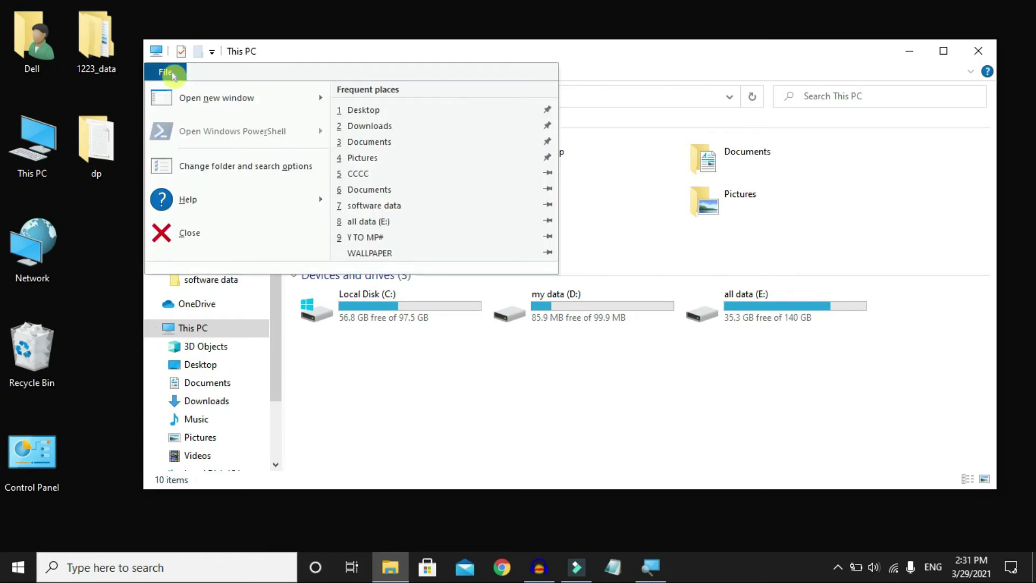
click(221, 165)
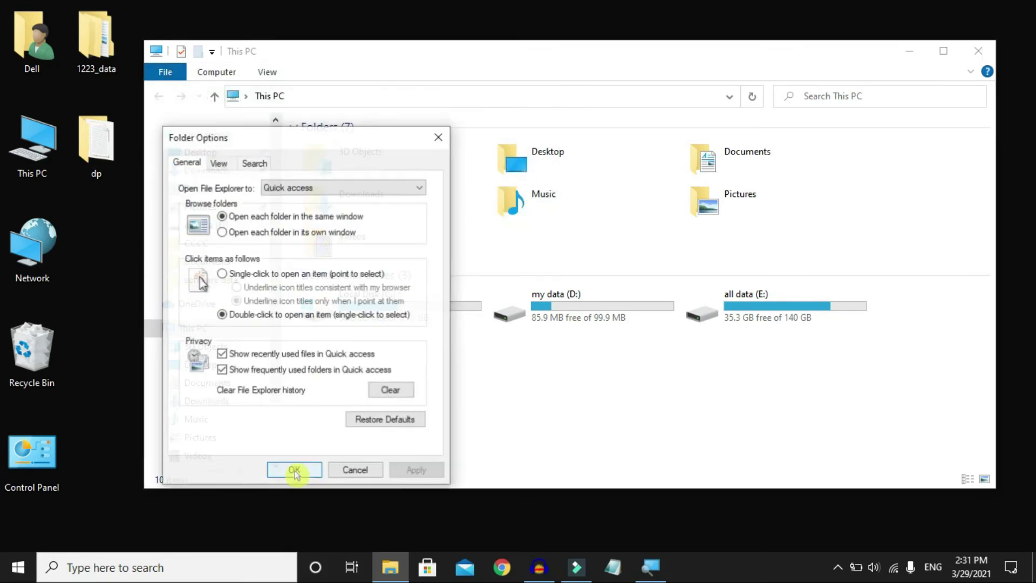
click(218, 162)
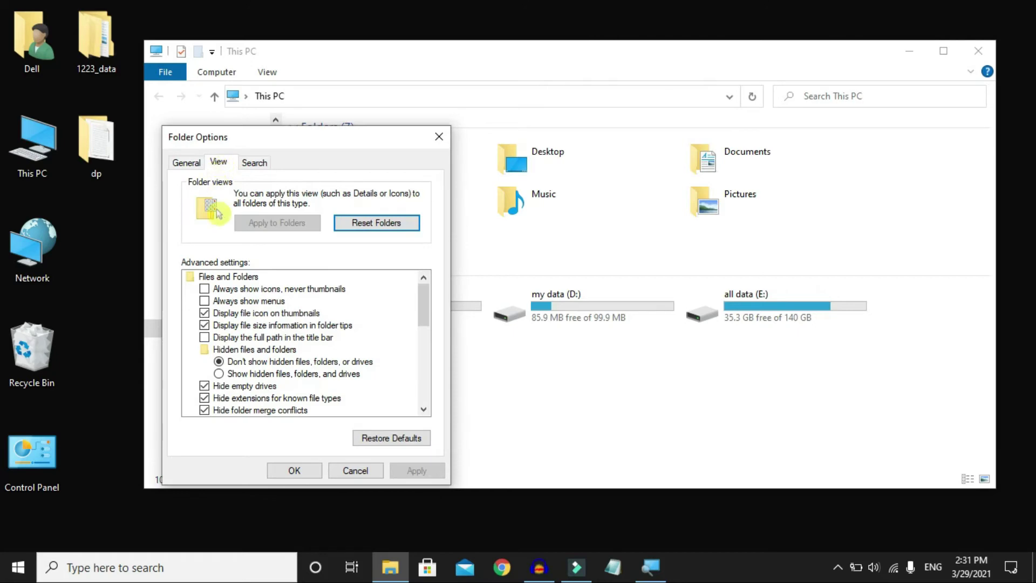
click(243, 377)
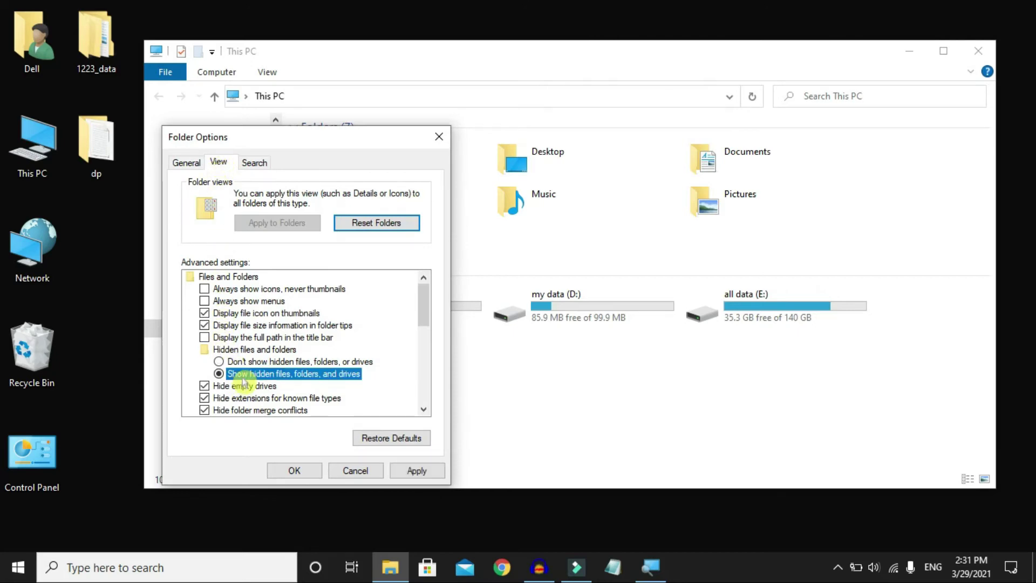
click(294, 471)
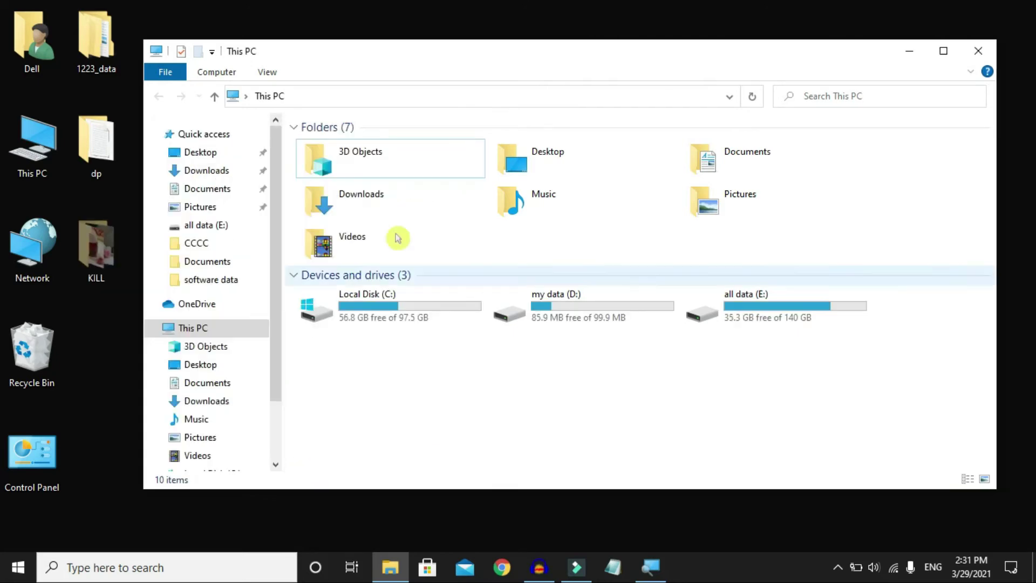
click(977, 51)
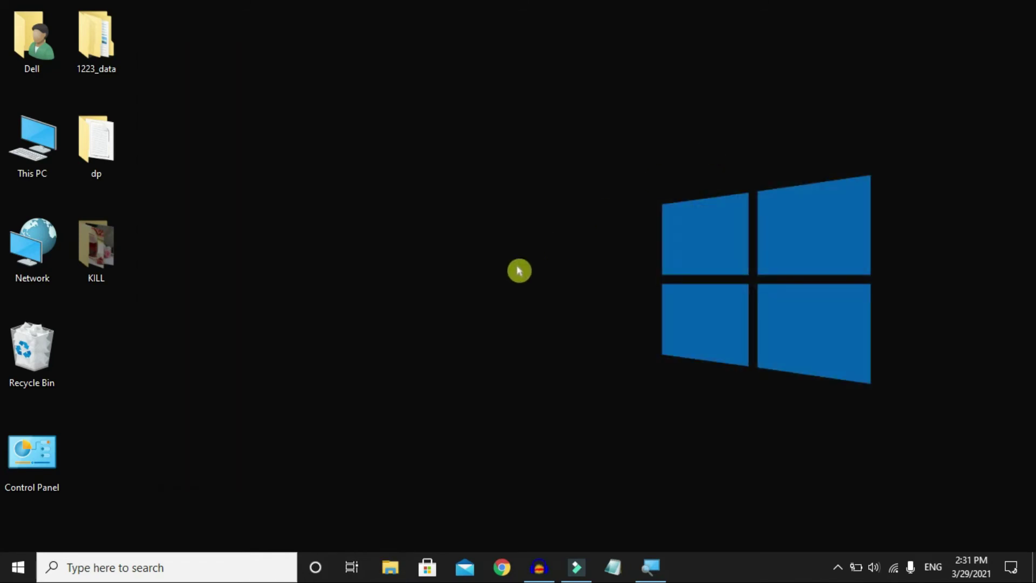
Remove the Hidden attribute from the KILL folder on the desktop and confirm the attribute change.
right_click(101, 243)
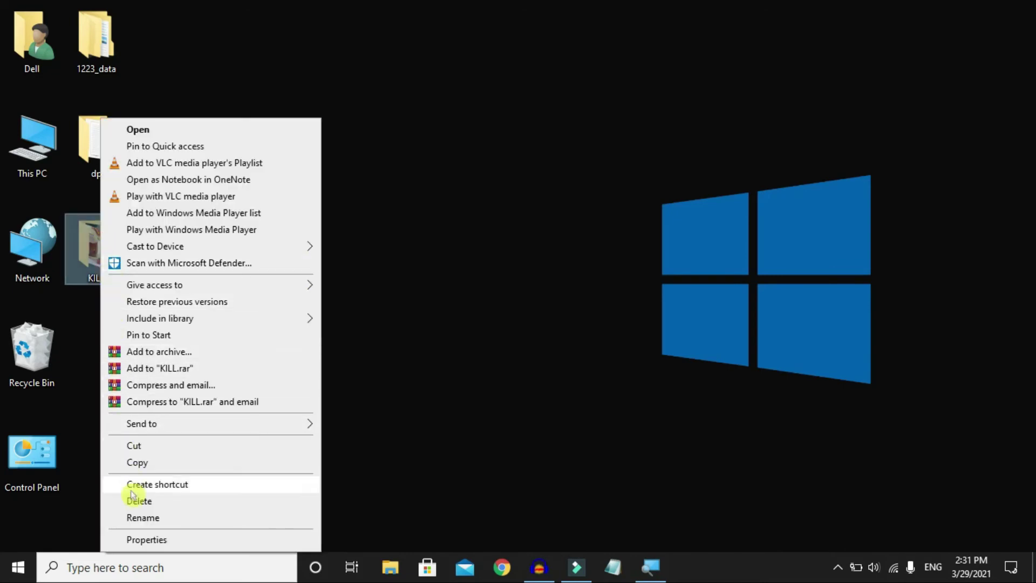
click(164, 539)
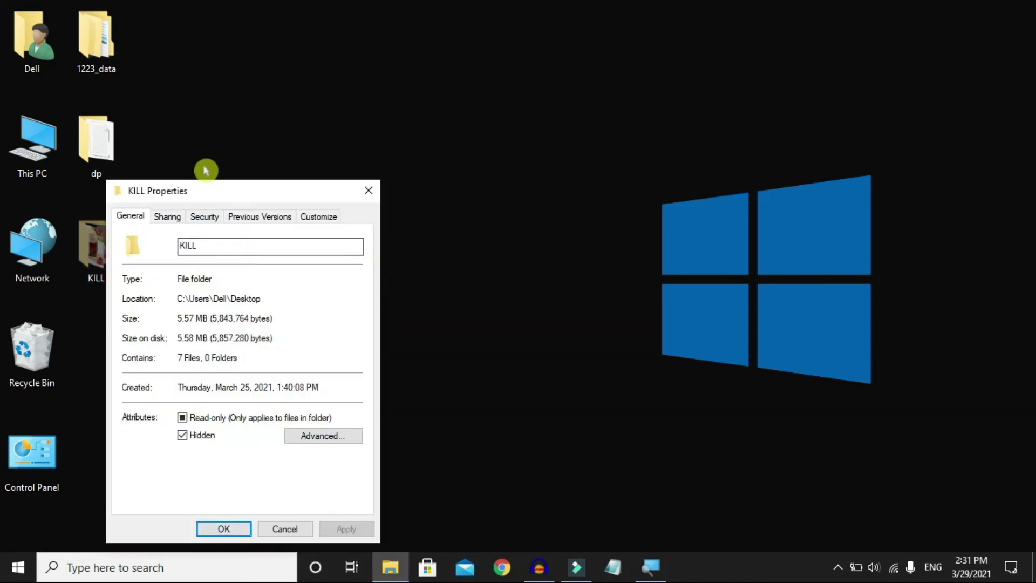
drag(224, 193, 264, 157)
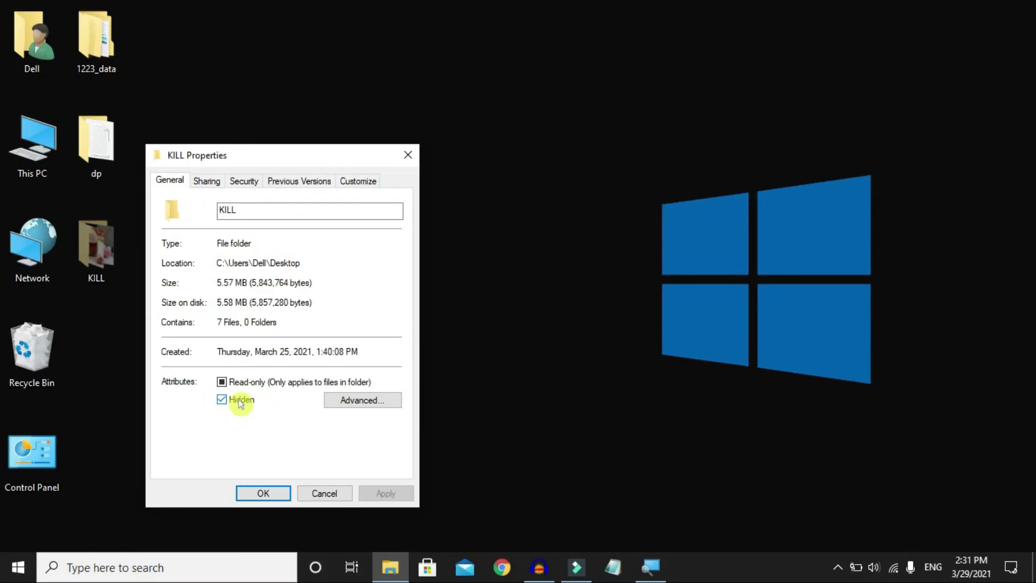
click(241, 400)
click(265, 493)
click(361, 348)
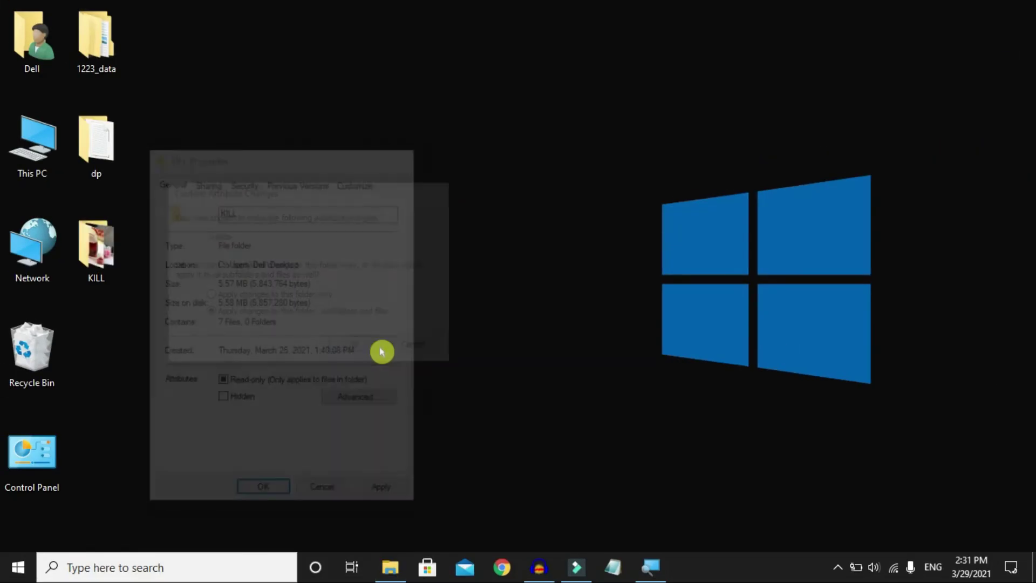
Open This PC in a maximized window and display its layout and show/hide settings.
right_click(40, 152)
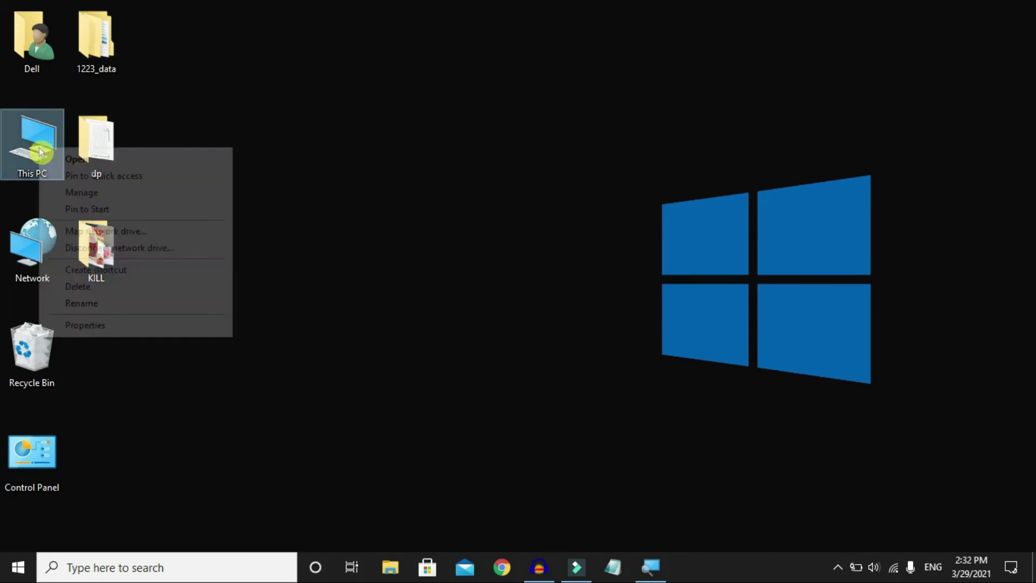
click(67, 158)
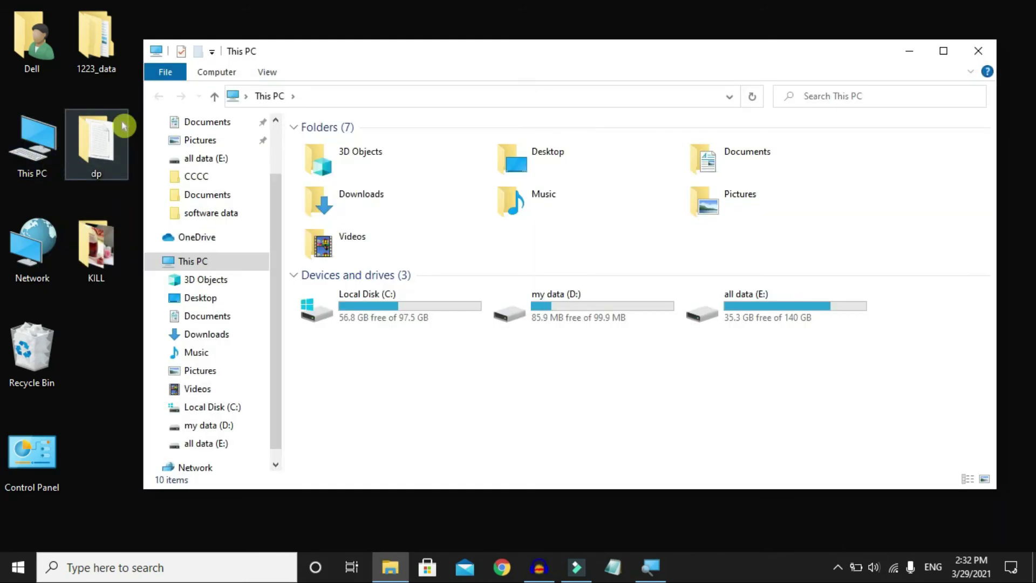
double_click(325, 54)
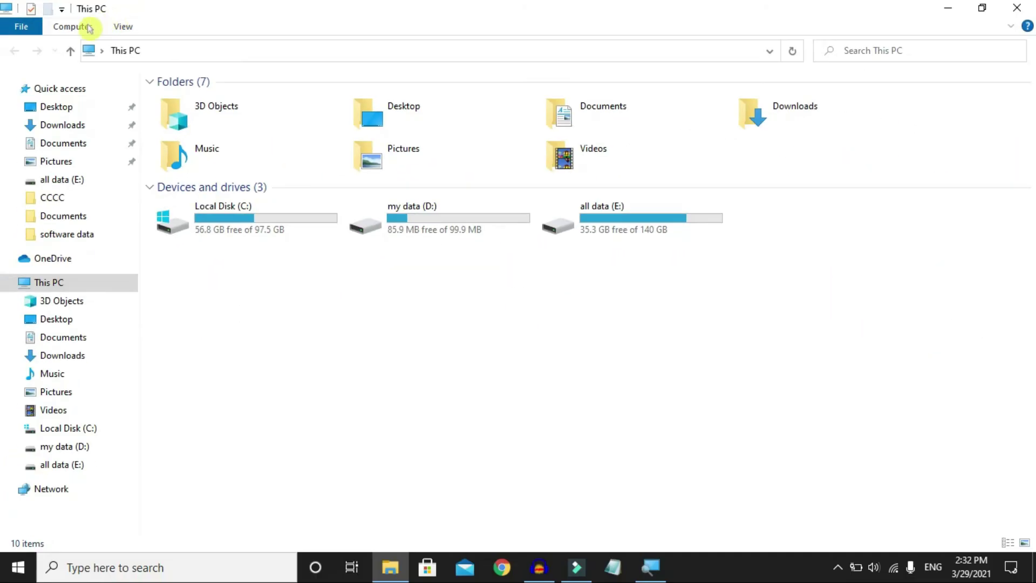
click(123, 27)
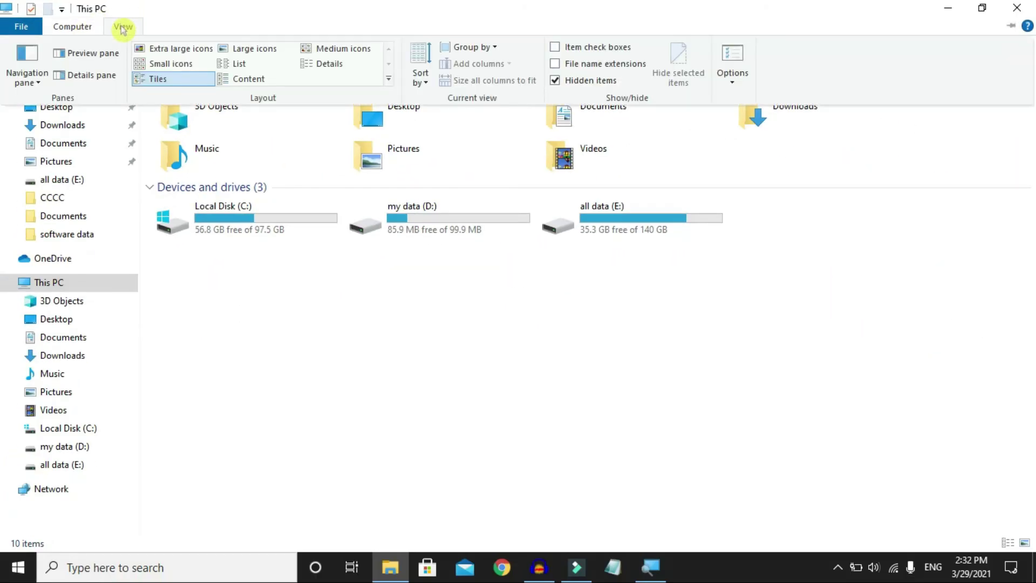